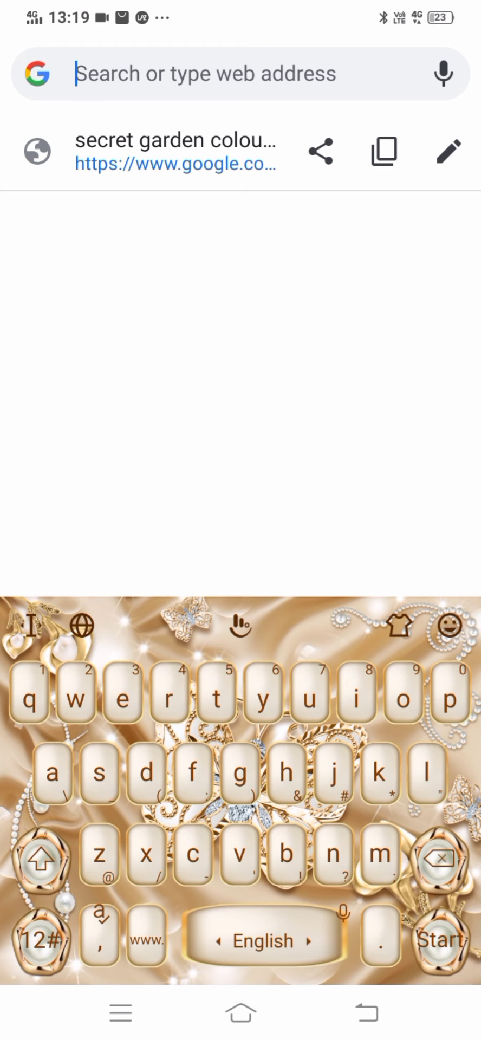
# Enter 'secret garden colouring pages' in the Chrome address bar using keyboard predictions
pyautogui.write('secret garden colouring pages')
pyautogui.click(241, 627)
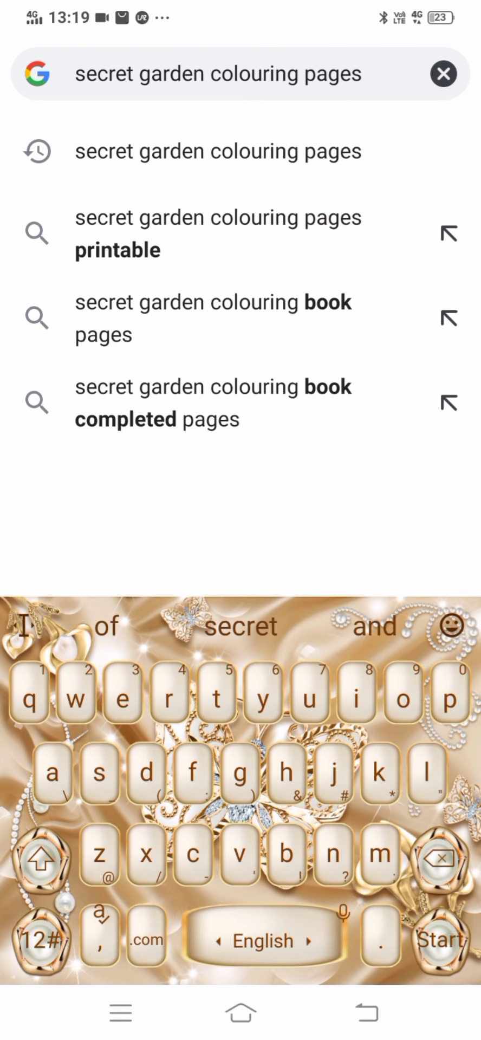
# Run the secret garden colouring pages search and switch to the Images results
pyautogui.click(218, 152)
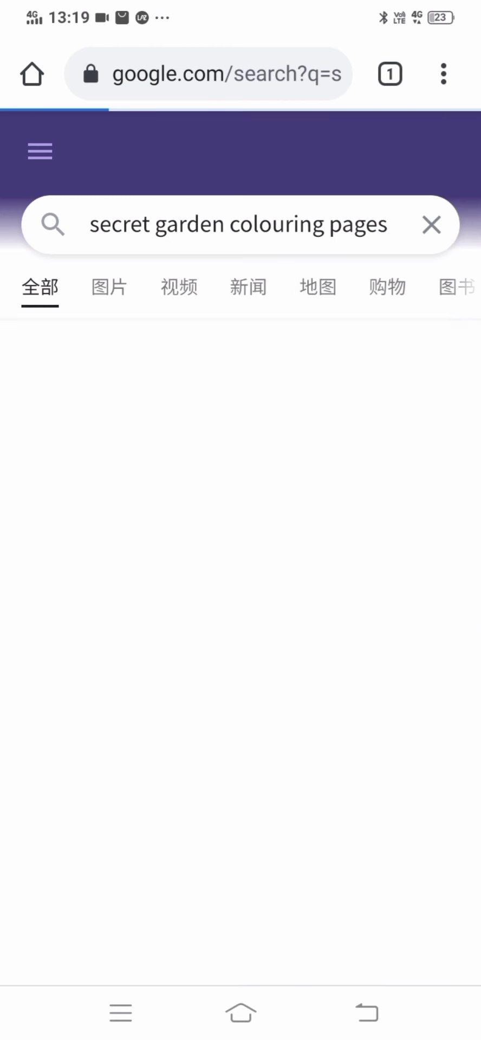
pyautogui.scroll(-2, 240, 542)
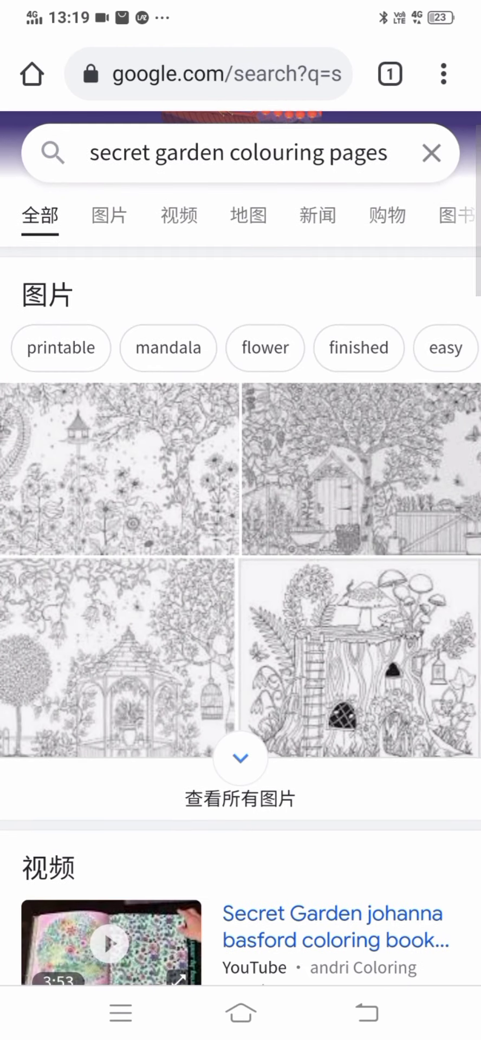
pyautogui.click(109, 217)
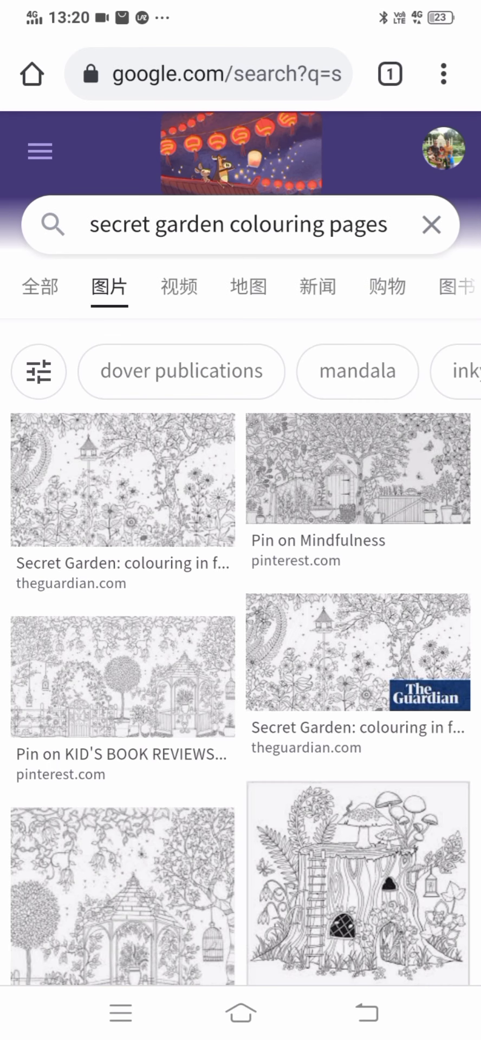
# Scroll the image results and open the 'Garden Coloring Pages – coloring.rocks!' well picture
pyautogui.scroll(-4, 240, 542)
pyautogui.scroll(-5, 241, 542)
pyautogui.scroll(-5, 241, 542)
pyautogui.click(123, 450)
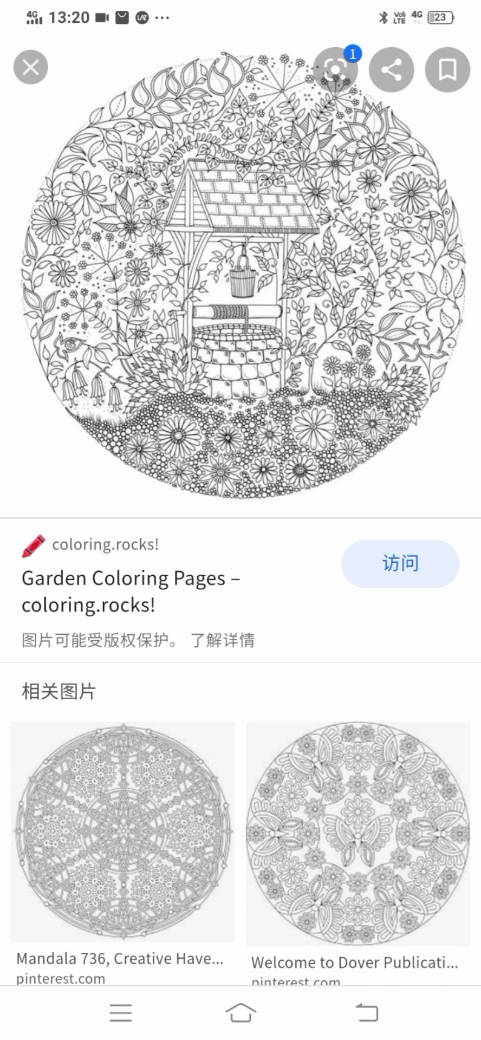
# Screenshot the page, crop it tightly to the round butterfly mandala without caption, and save
pyautogui.press('Print')
pyautogui.click(408, 141)
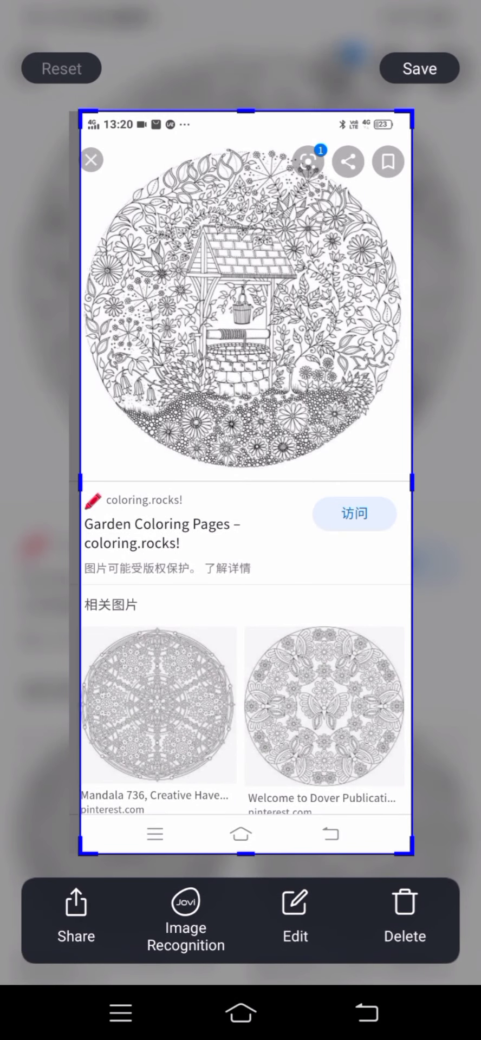
pyautogui.moveTo(68, 479); pyautogui.dragTo(245, 479)
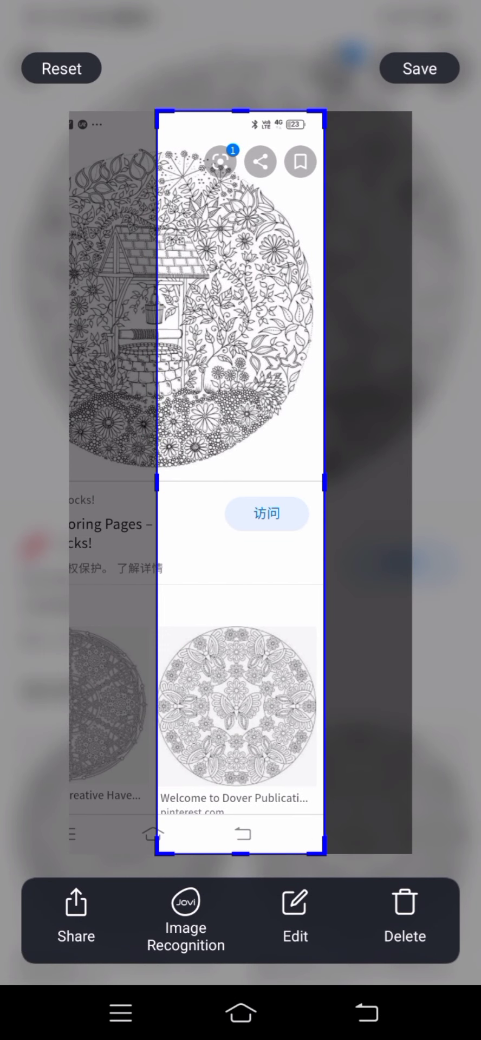
pyautogui.moveTo(240, 854); pyautogui.dragTo(240, 823)
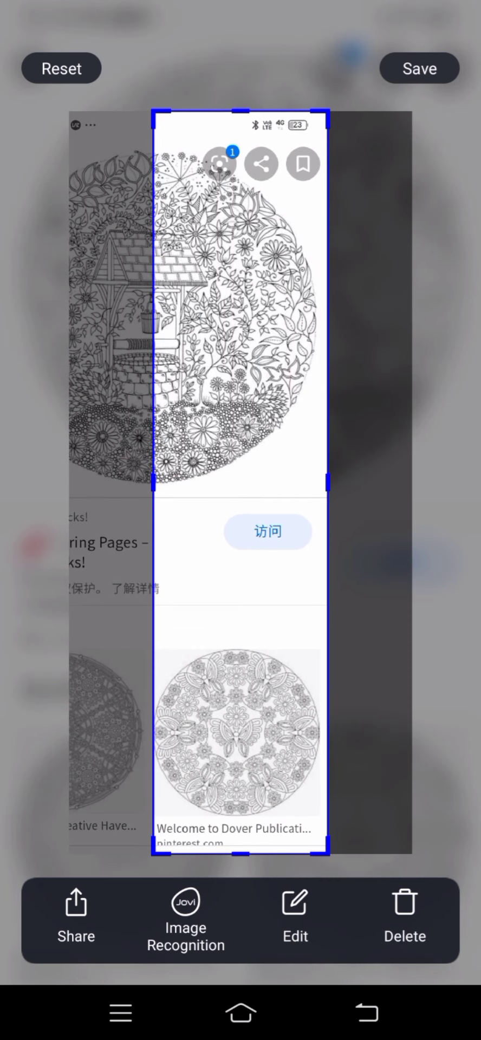
pyautogui.moveTo(240, 111)
pyautogui.mouseDown()
pyautogui.moveTo(241, 657)
pyautogui.moveTo(240, 632)
pyautogui.moveTo(240, 650)
pyautogui.mouseUp()
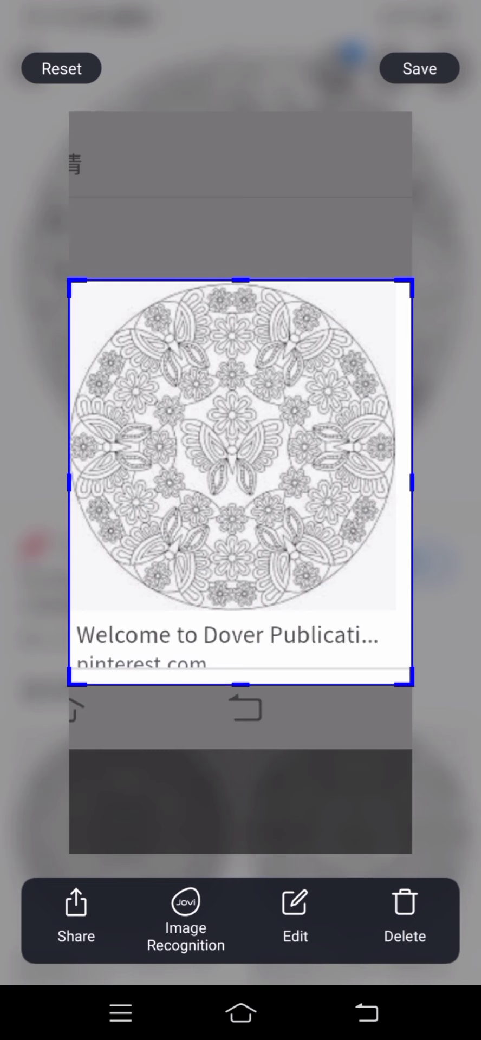
pyautogui.moveTo(412, 482)
pyautogui.mouseDown()
pyautogui.moveTo(395, 482)
pyautogui.moveTo(404, 483)
pyautogui.mouseUp()
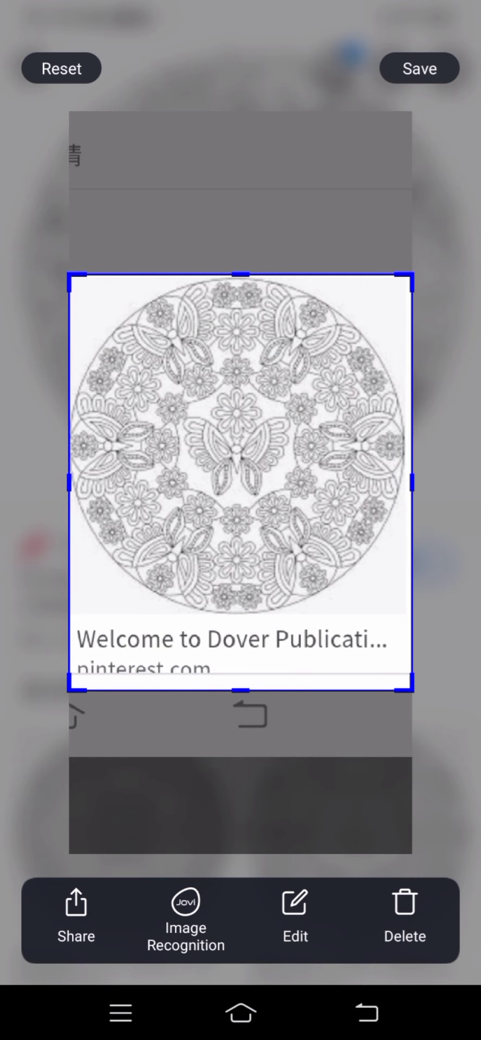
pyautogui.moveTo(241, 691); pyautogui.dragTo(240, 665)
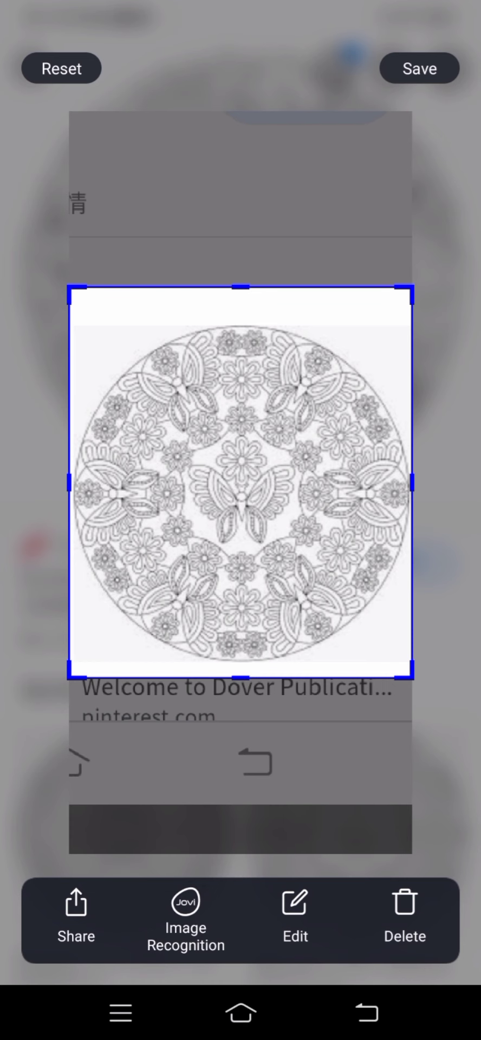
pyautogui.click(419, 69)
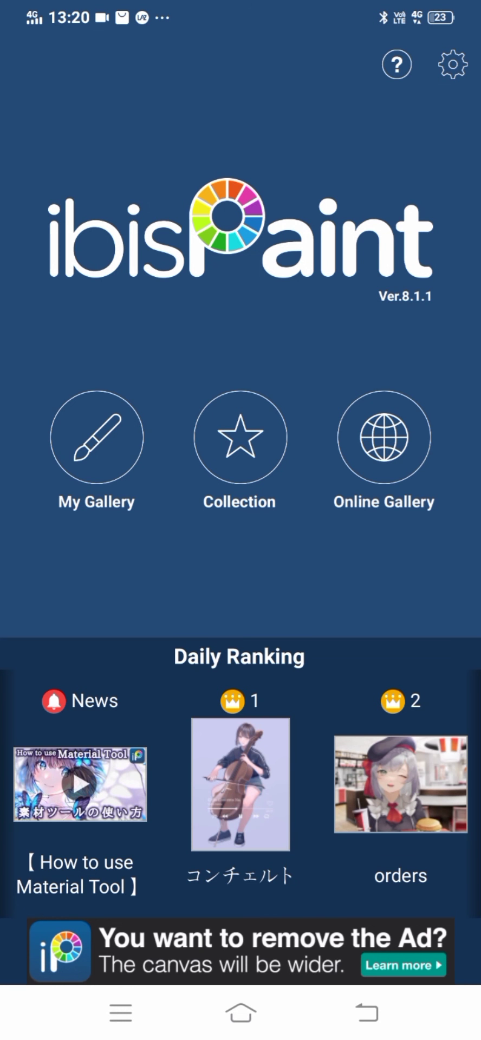
# Open the mandala screenshot from My Gallery, keeping only one empty layer above it
pyautogui.click(97, 438)
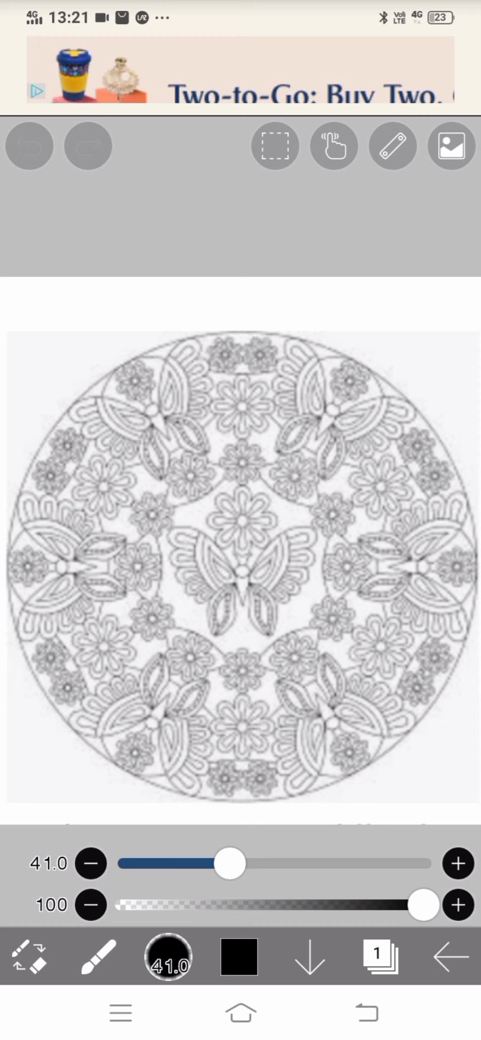
pyautogui.click(380, 957)
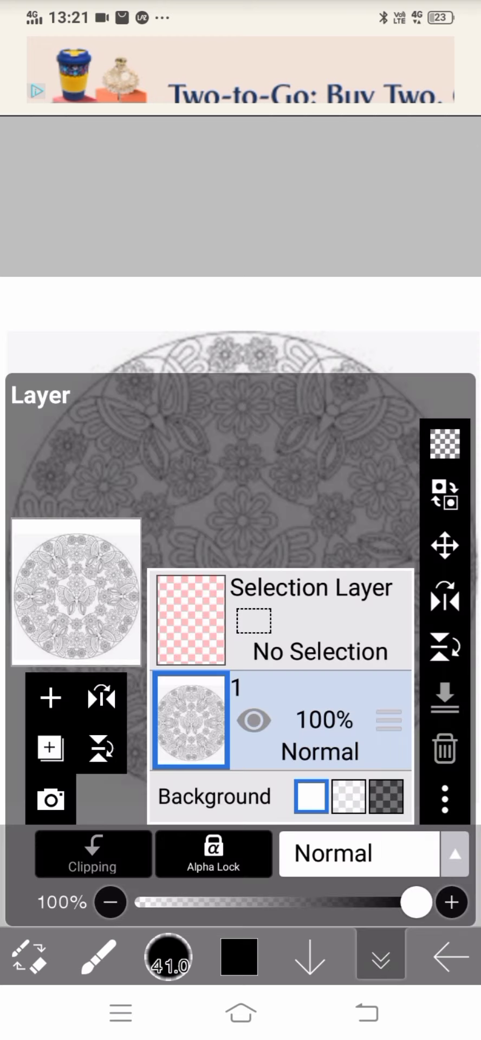
pyautogui.click(50, 698)
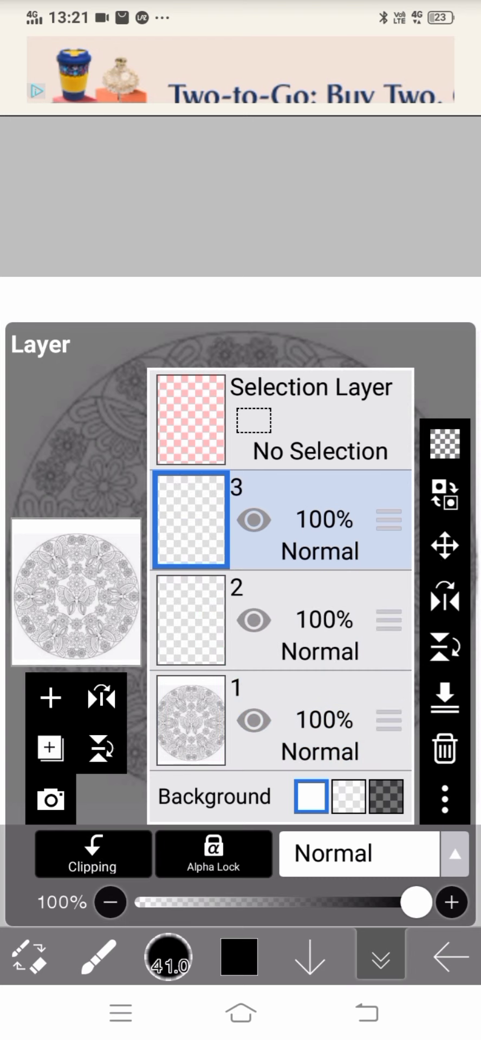
pyautogui.click(444, 749)
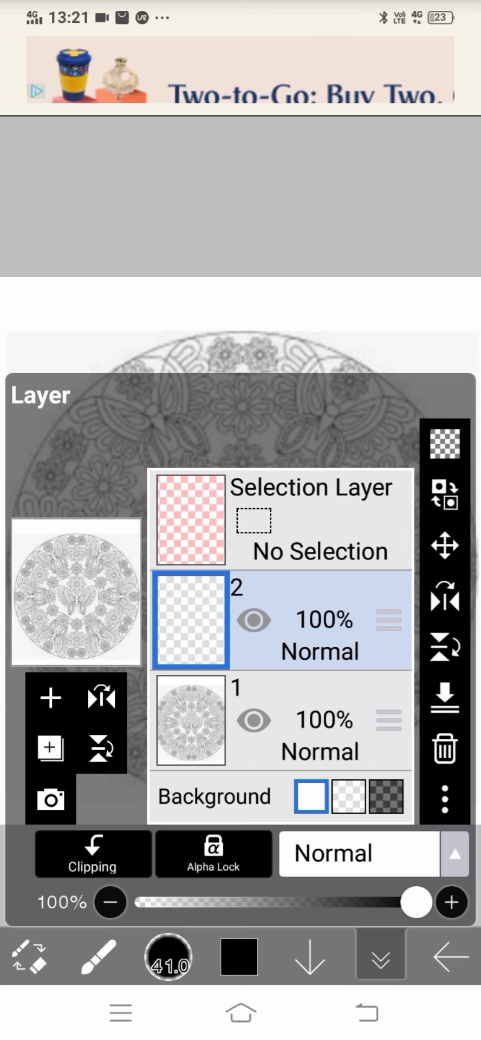
pyautogui.click(381, 957)
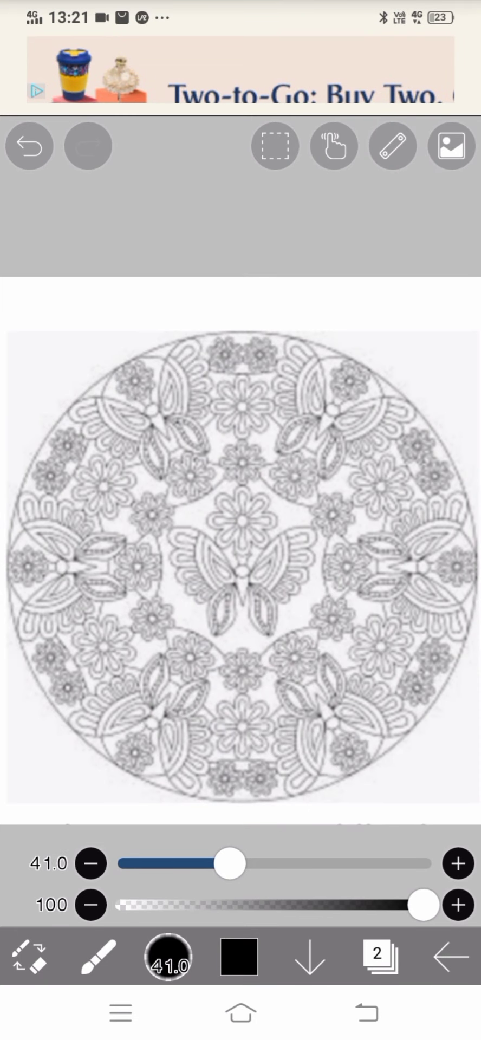
# Paint teal and blue-violet stripes down the left edge, enlarging the brush to about 65
pyautogui.click(239, 957)
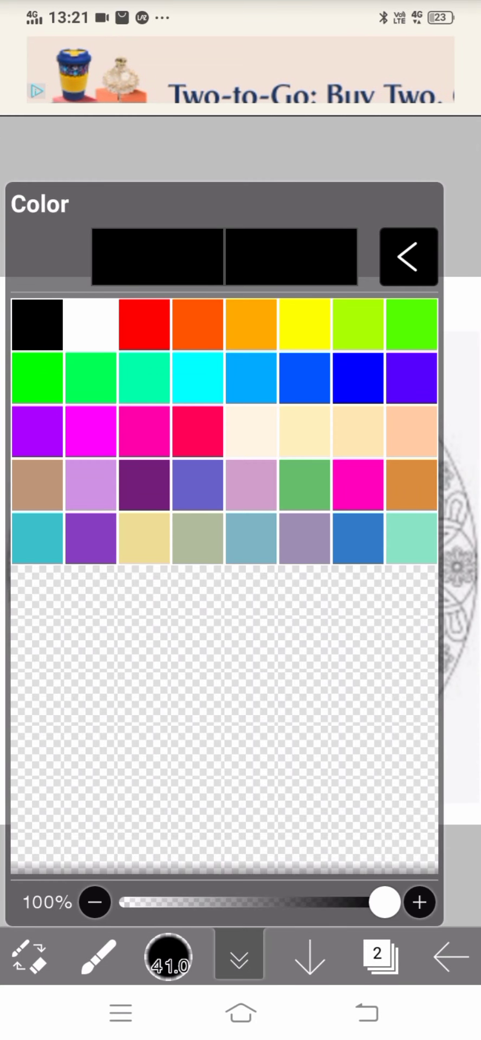
pyautogui.click(37, 538)
pyautogui.moveTo(40, 453)
pyautogui.mouseDown()
pyautogui.moveTo(26, 708)
pyautogui.moveTo(19, 743)
pyautogui.mouseUp()
pyautogui.moveTo(17, 457)
pyautogui.mouseDown()
pyautogui.moveTo(12, 559)
pyautogui.moveTo(12, 718)
pyautogui.mouseUp()
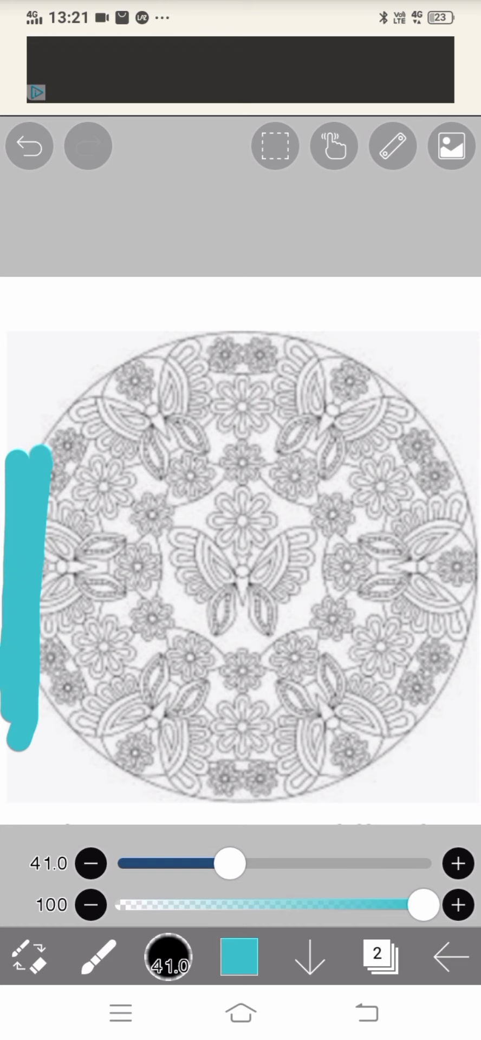
pyautogui.moveTo(230, 863); pyautogui.dragTo(257, 863)
pyautogui.click(239, 956)
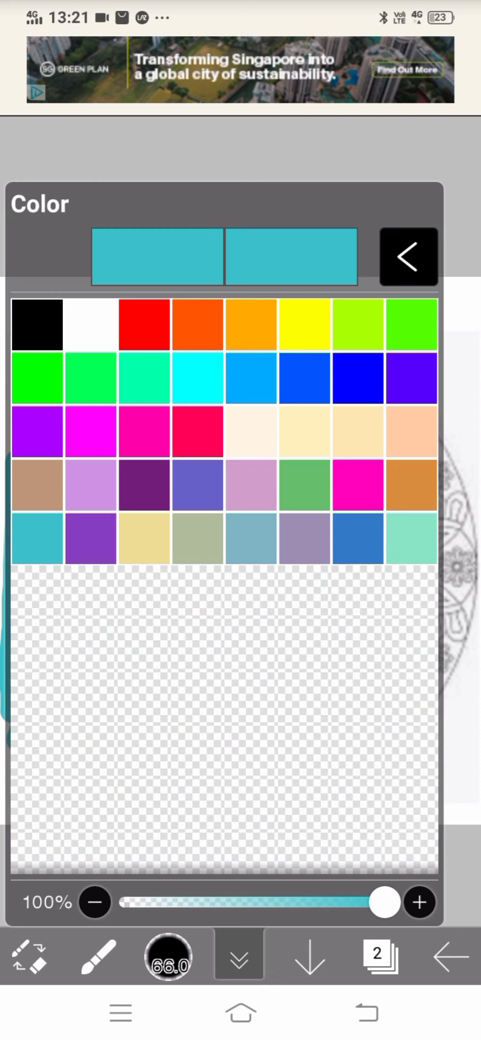
pyautogui.click(198, 485)
pyautogui.click(239, 956)
pyautogui.moveTo(70, 426)
pyautogui.mouseDown()
pyautogui.moveTo(79, 582)
pyautogui.moveTo(70, 748)
pyautogui.moveTo(58, 495)
pyautogui.moveTo(46, 649)
pyautogui.moveTo(51, 748)
pyautogui.mouseUp()
# Add green vertical stripes down the mandala and a purple dab at the top
pyautogui.click(239, 956)
pyautogui.click(305, 485)
pyautogui.click(239, 957)
pyautogui.moveTo(103, 393); pyautogui.dragTo(100, 808)
pyautogui.moveTo(131, 366); pyautogui.dragTo(130, 808)
pyautogui.click(239, 957)
pyautogui.click(198, 485)
pyautogui.click(239, 956)
pyautogui.click(76, 413)
# Paint two light-blue stripes and a wide cyan stripe down the middle of the canvas
pyautogui.click(239, 956)
pyautogui.click(250, 308)
pyautogui.click(239, 957)
pyautogui.moveTo(163, 352); pyautogui.dragTo(160, 821)
pyautogui.moveTo(184, 356)
pyautogui.mouseDown()
pyautogui.moveTo(197, 523)
pyautogui.moveTo(186, 762)
pyautogui.moveTo(206, 820)
pyautogui.mouseUp()
pyautogui.click(239, 957)
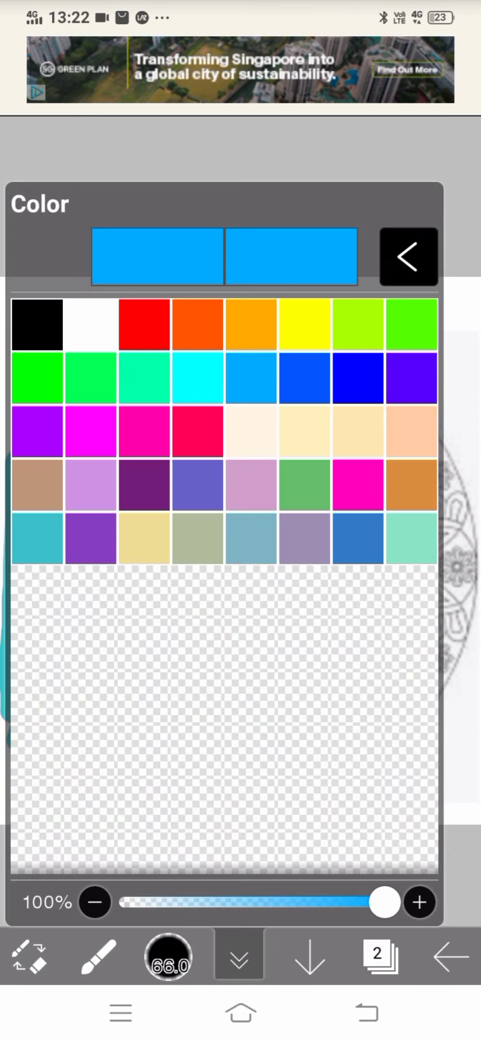
pyautogui.click(198, 378)
pyautogui.click(239, 957)
pyautogui.moveTo(223, 332); pyautogui.dragTo(224, 761)
pyautogui.moveTo(237, 330); pyautogui.dragTo(234, 821)
# Paint a light lilac stripe and then an orange stripe to its right
pyautogui.click(239, 956)
pyautogui.click(249, 481)
pyautogui.click(239, 957)
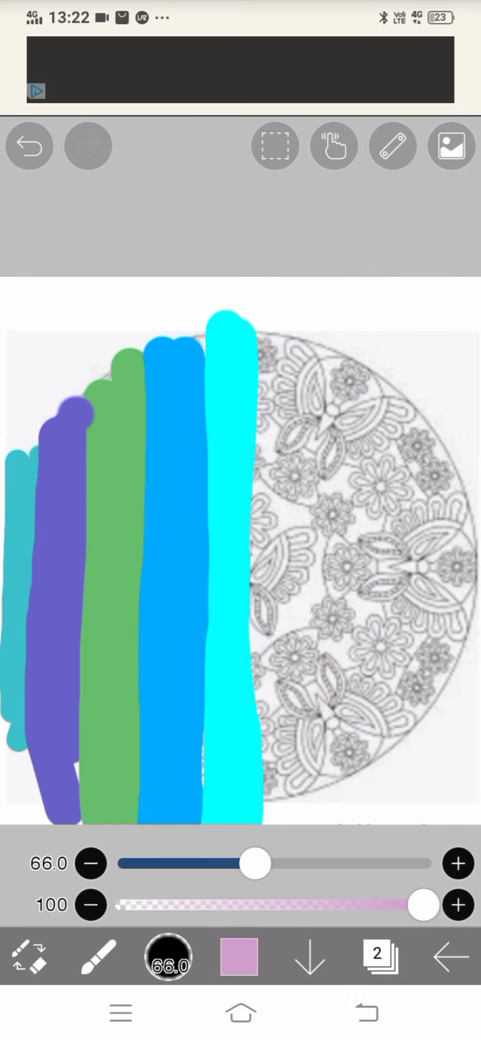
pyautogui.moveTo(270, 325)
pyautogui.mouseDown()
pyautogui.moveTo(269, 721)
pyautogui.moveTo(273, 821)
pyautogui.mouseUp()
pyautogui.moveTo(288, 325)
pyautogui.mouseDown()
pyautogui.moveTo(298, 345)
pyautogui.moveTo(290, 813)
pyautogui.mouseUp()
pyautogui.click(239, 956)
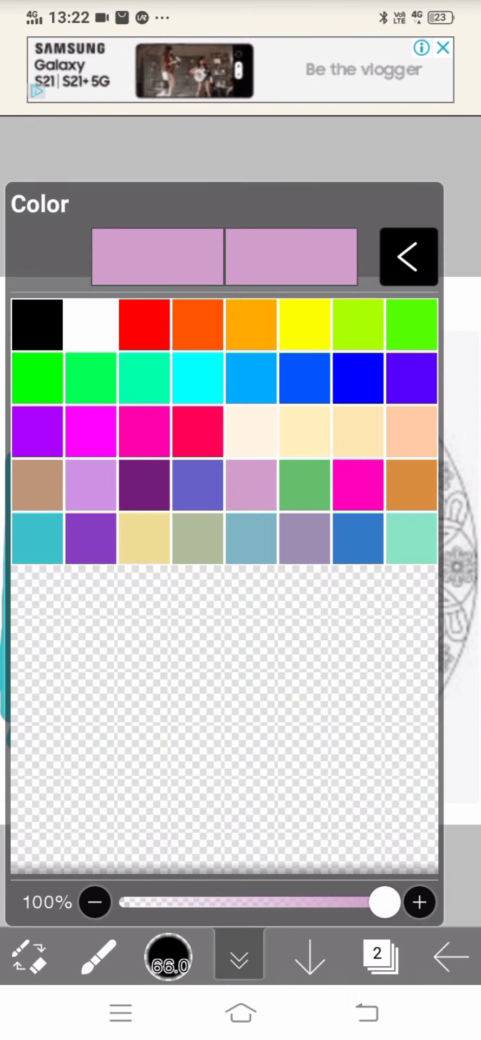
pyautogui.click(412, 485)
pyautogui.click(239, 956)
pyautogui.moveTo(338, 333)
pyautogui.mouseDown()
pyautogui.moveTo(321, 714)
pyautogui.moveTo(325, 821)
pyautogui.mouseUp()
pyautogui.moveTo(373, 331)
pyautogui.mouseDown()
pyautogui.moveTo(359, 412)
pyautogui.moveTo(337, 736)
pyautogui.mouseUp()
# Add magenta and purple stripes beside the orange band
pyautogui.click(239, 957)
pyautogui.click(359, 485)
pyautogui.click(239, 956)
pyautogui.moveTo(384, 374)
pyautogui.mouseDown()
pyautogui.moveTo(375, 731)
pyautogui.moveTo(362, 821)
pyautogui.mouseUp()
pyautogui.click(239, 956)
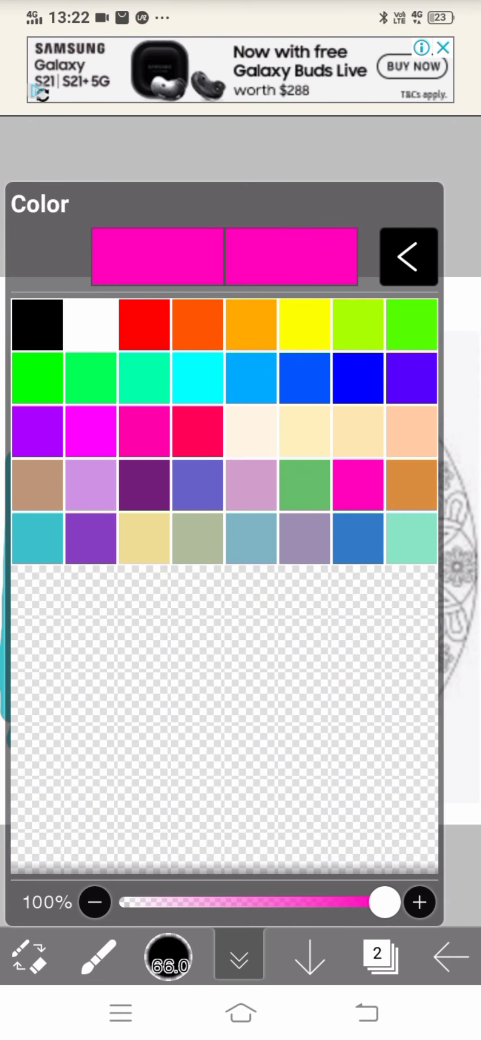
pyautogui.click(91, 539)
pyautogui.click(239, 956)
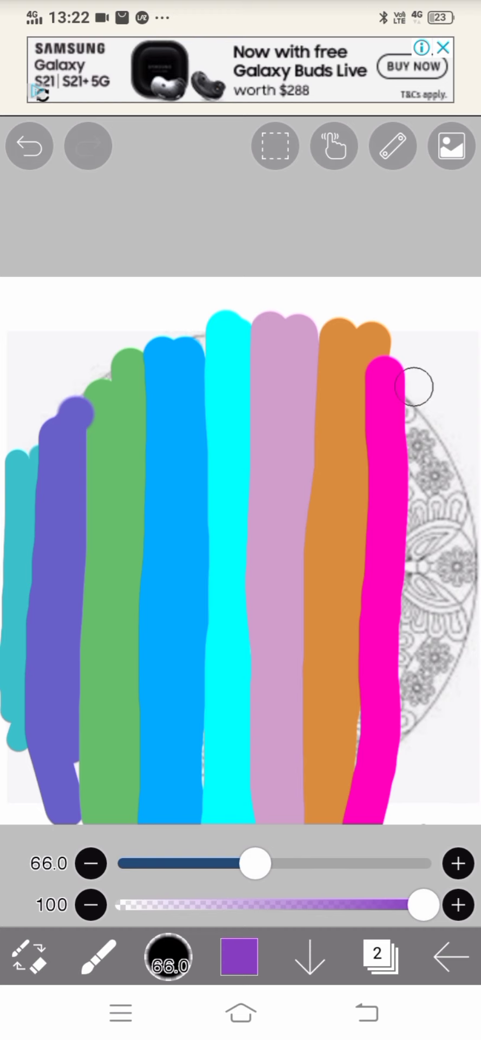
pyautogui.moveTo(415, 387); pyautogui.dragTo(401, 821)
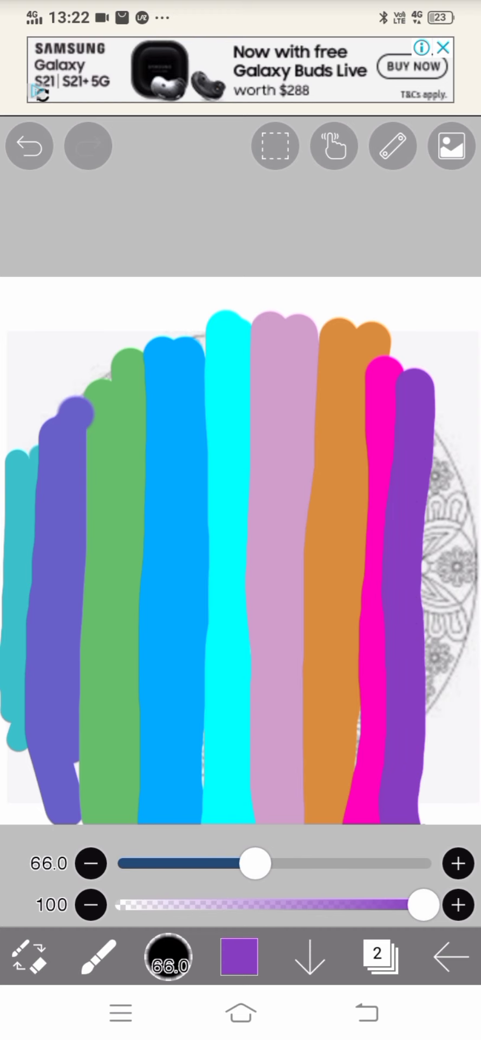
# Paint a wide sage-green stripe along the right edge
pyautogui.click(239, 956)
pyautogui.click(251, 538)
pyautogui.click(197, 538)
pyautogui.click(239, 956)
pyautogui.moveTo(445, 406); pyautogui.dragTo(440, 756)
pyautogui.moveTo(465, 442); pyautogui.dragTo(465, 645)
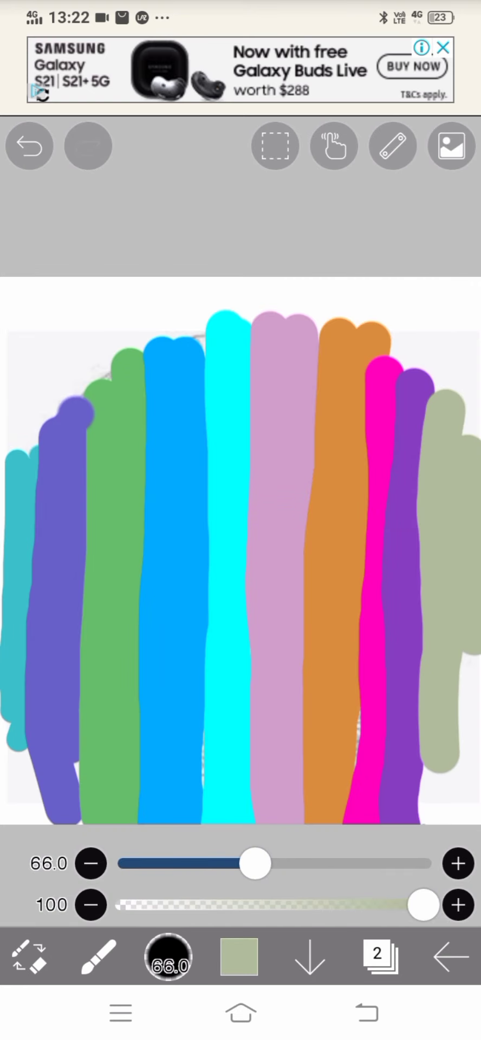
pyautogui.click(29, 957)
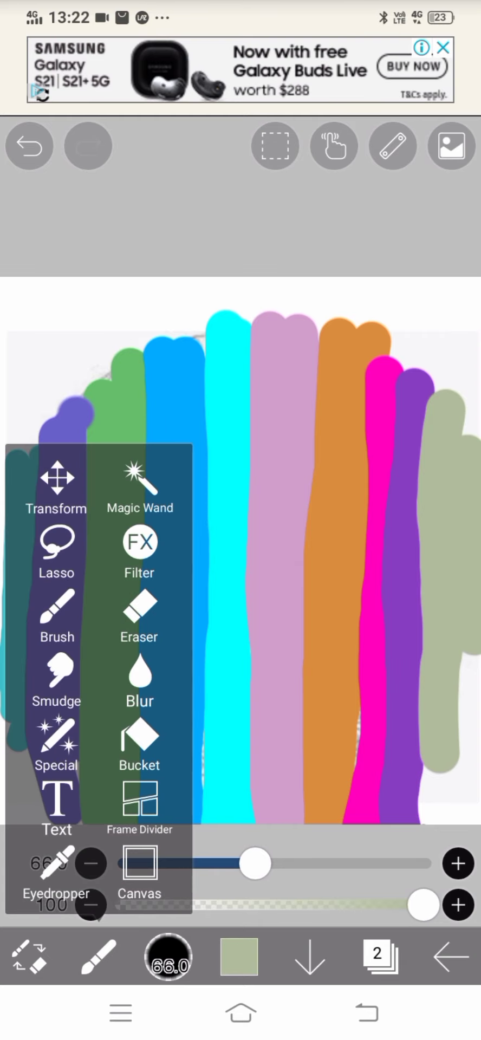
# Swirl the stripes together with a large Smudge brush (about 260), blending cyan across the centre
pyautogui.click(121, 1013)
pyautogui.click(240, 542)
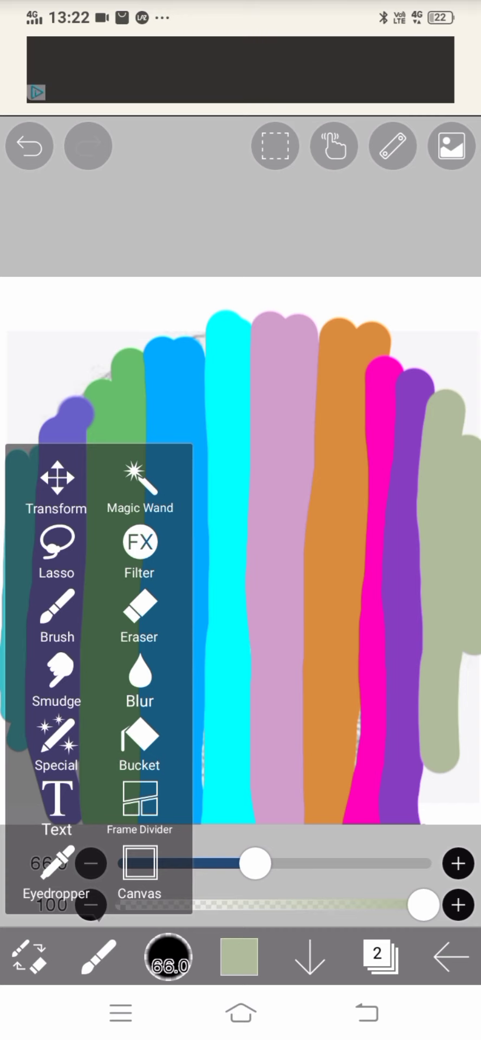
pyautogui.click(57, 678)
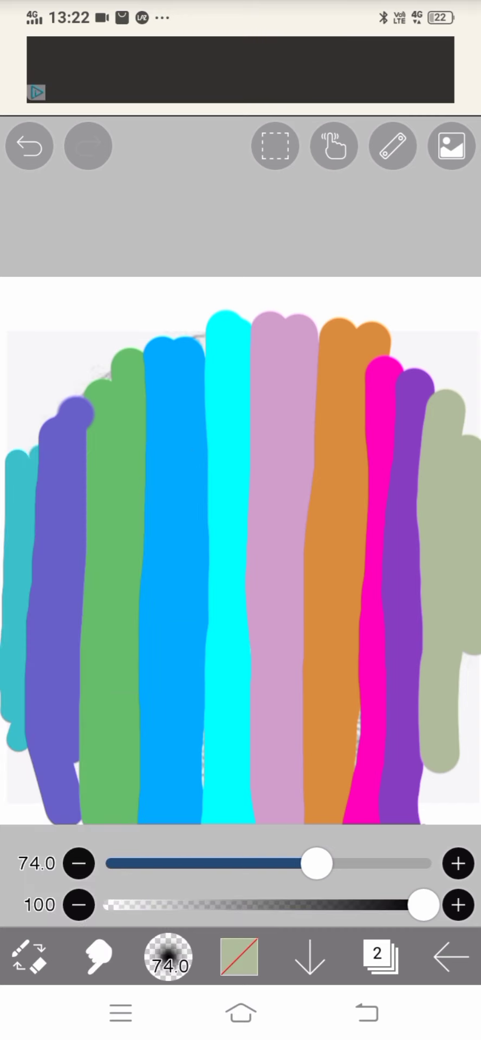
pyautogui.moveTo(111, 505)
pyautogui.mouseDown()
pyautogui.moveTo(243, 438)
pyautogui.moveTo(293, 472)
pyautogui.moveTo(283, 560)
pyautogui.moveTo(292, 704)
pyautogui.mouseUp()
pyautogui.moveTo(316, 864); pyautogui.dragTo(423, 863)
pyautogui.moveTo(109, 510)
pyautogui.mouseDown()
pyautogui.moveTo(111, 576)
pyautogui.moveTo(251, 689)
pyautogui.moveTo(407, 684)
pyautogui.moveTo(214, 669)
pyautogui.moveTo(144, 600)
pyautogui.moveTo(430, 441)
pyautogui.moveTo(241, 601)
pyautogui.moveTo(348, 599)
pyautogui.moveTo(214, 739)
pyautogui.moveTo(116, 580)
pyautogui.moveTo(356, 464)
pyautogui.moveTo(176, 704)
pyautogui.moveTo(306, 644)
pyautogui.moveTo(153, 716)
pyautogui.moveTo(91, 674)
pyautogui.moveTo(70, 454)
pyautogui.moveTo(186, 372)
pyautogui.moveTo(364, 592)
pyautogui.moveTo(150, 650)
pyautogui.moveTo(126, 678)
pyautogui.mouseUp()
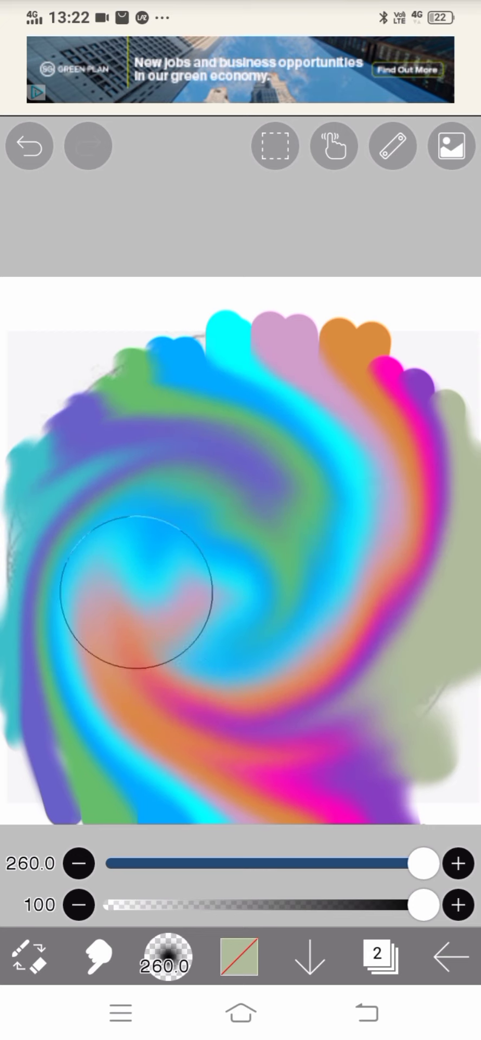
pyautogui.moveTo(204, 497)
pyautogui.mouseDown()
pyautogui.moveTo(239, 627)
pyautogui.moveTo(233, 406)
pyautogui.moveTo(325, 657)
pyautogui.moveTo(167, 557)
pyautogui.moveTo(360, 628)
pyautogui.moveTo(226, 640)
pyautogui.moveTo(155, 551)
pyautogui.moveTo(320, 468)
pyautogui.moveTo(345, 686)
pyautogui.moveTo(144, 570)
pyautogui.moveTo(144, 353)
pyautogui.moveTo(290, 405)
pyautogui.moveTo(361, 377)
pyautogui.moveTo(372, 458)
pyautogui.moveTo(371, 632)
pyautogui.moveTo(294, 717)
pyautogui.moveTo(167, 721)
pyautogui.moveTo(69, 534)
pyautogui.moveTo(159, 395)
pyautogui.moveTo(51, 464)
pyautogui.moveTo(25, 551)
pyautogui.moveTo(243, 318)
pyautogui.moveTo(167, 319)
pyautogui.moveTo(220, 436)
pyautogui.moveTo(272, 309)
pyautogui.moveTo(226, 565)
pyautogui.moveTo(342, 332)
pyautogui.moveTo(309, 571)
pyautogui.moveTo(355, 353)
pyautogui.moveTo(364, 442)
pyautogui.moveTo(253, 367)
pyautogui.moveTo(212, 504)
pyautogui.moveTo(344, 623)
pyautogui.moveTo(272, 348)
pyautogui.moveTo(162, 458)
pyautogui.moveTo(226, 800)
pyautogui.moveTo(325, 522)
pyautogui.moveTo(226, 728)
pyautogui.moveTo(115, 441)
pyautogui.moveTo(257, 594)
pyautogui.moveTo(243, 716)
pyautogui.mouseUp()
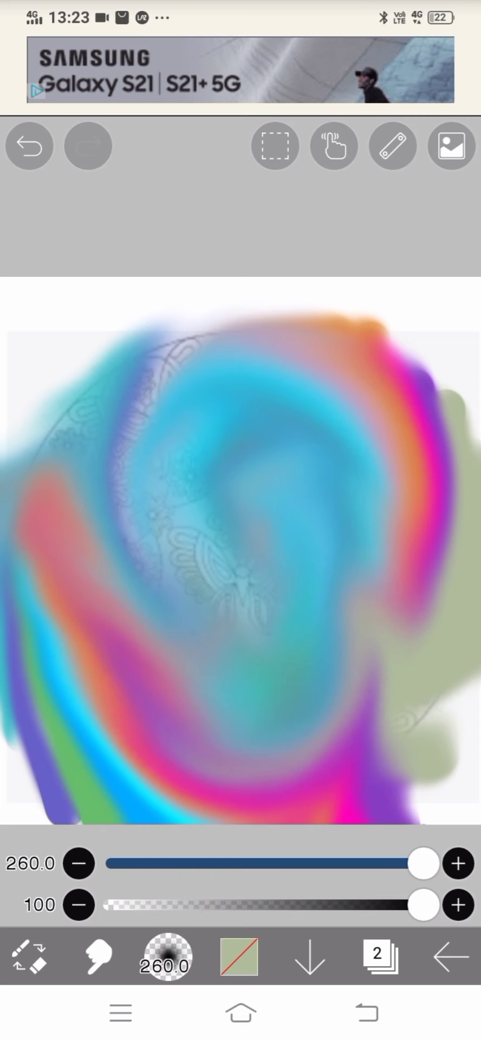
pyautogui.moveTo(423, 864)
pyautogui.mouseDown()
pyautogui.moveTo(221, 864)
pyautogui.moveTo(423, 864)
pyautogui.moveTo(354, 863)
pyautogui.mouseUp()
pyautogui.click(97, 957)
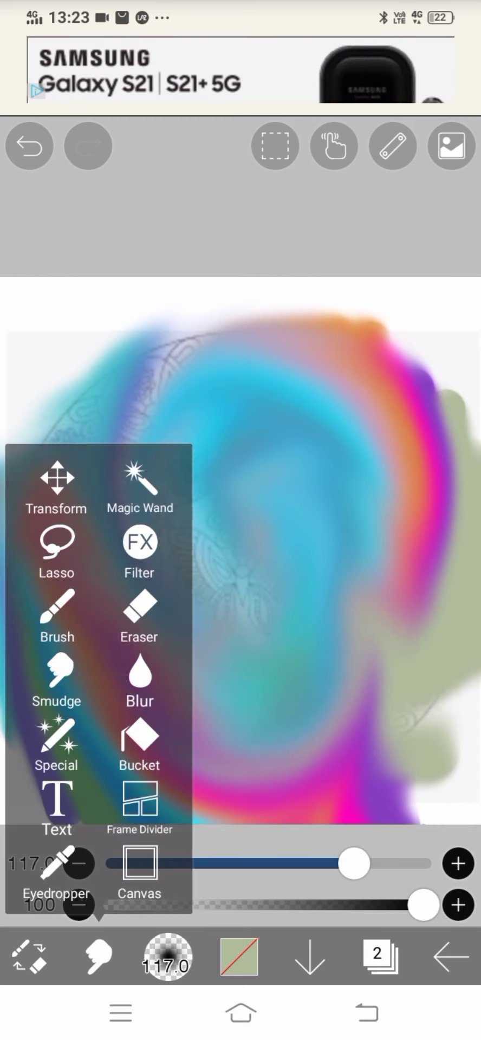
# Return to the brush tool and set layer 2's blending mode to Screen
pyautogui.click(57, 615)
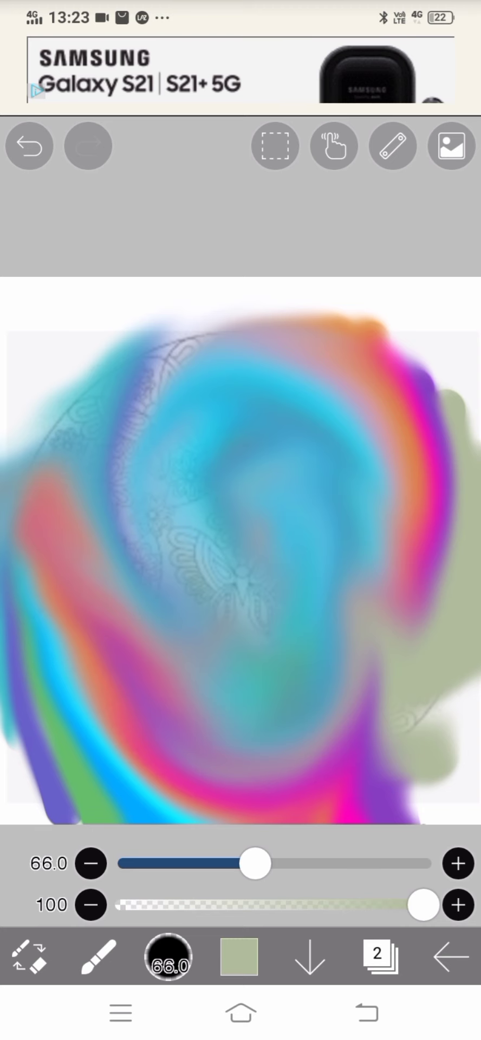
pyautogui.click(380, 957)
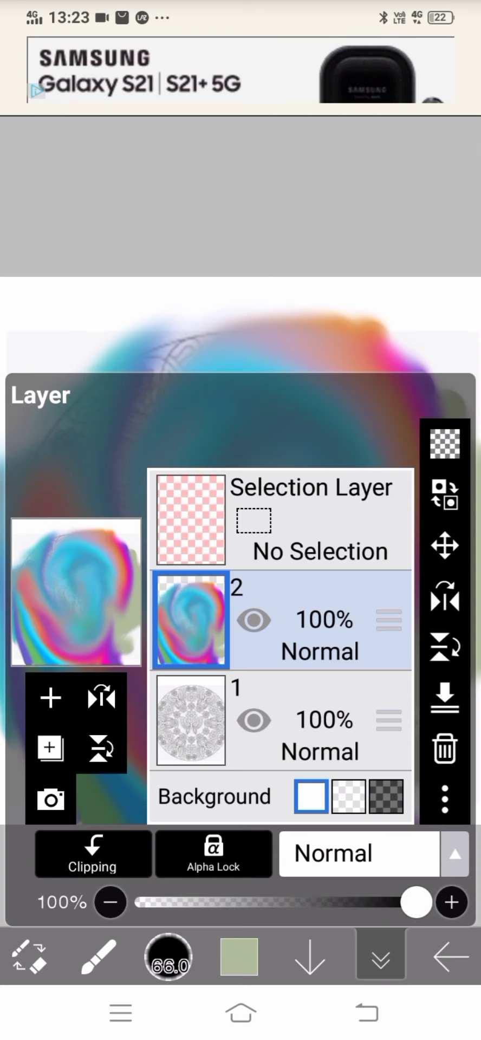
pyautogui.click(381, 957)
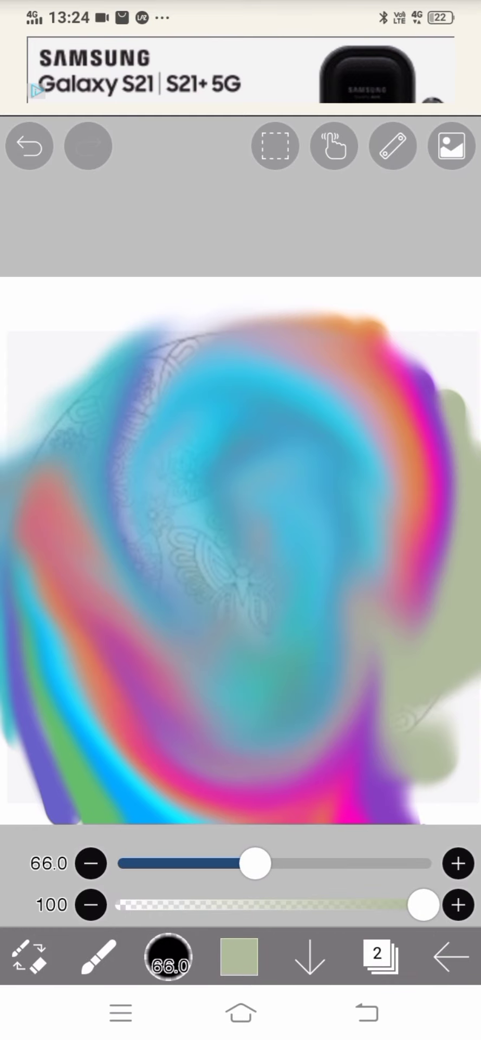
pyautogui.click(380, 957)
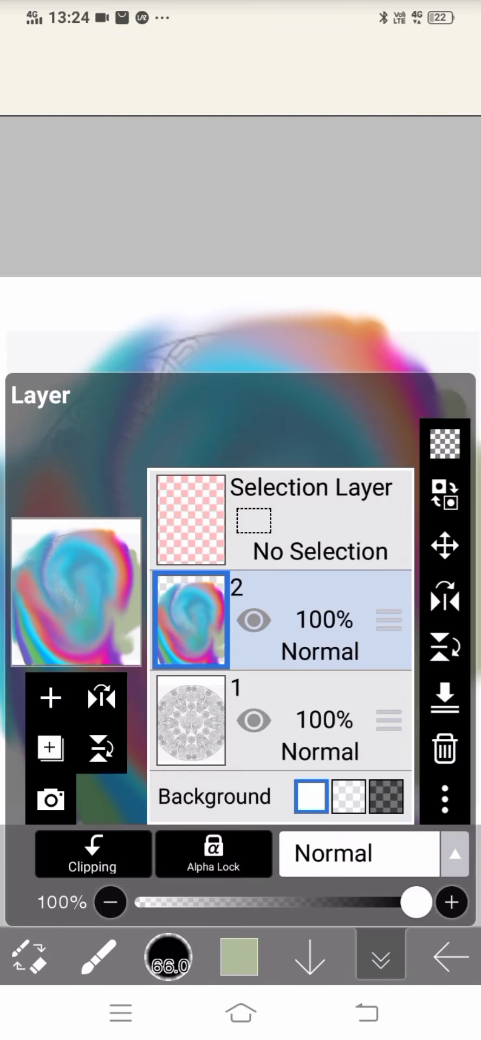
pyautogui.click(358, 854)
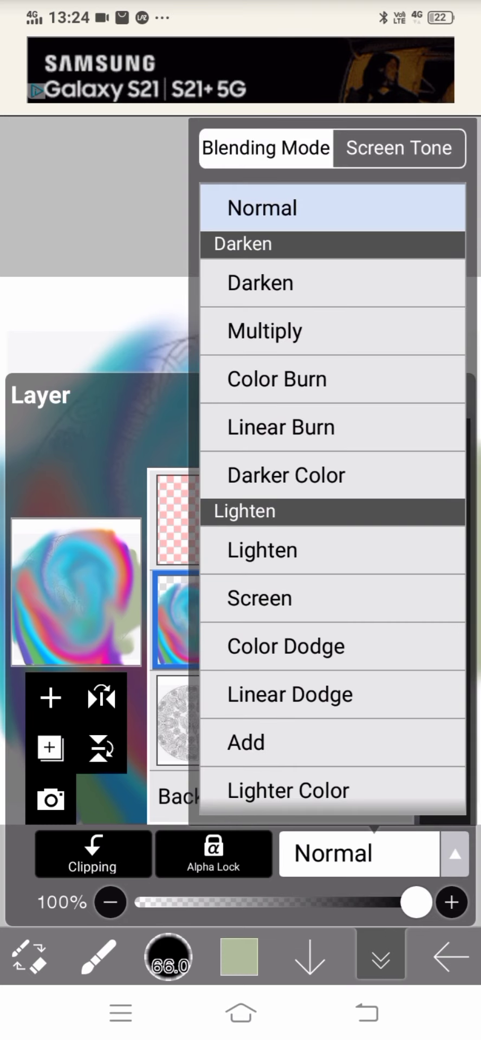
pyautogui.click(332, 598)
pyautogui.click(380, 957)
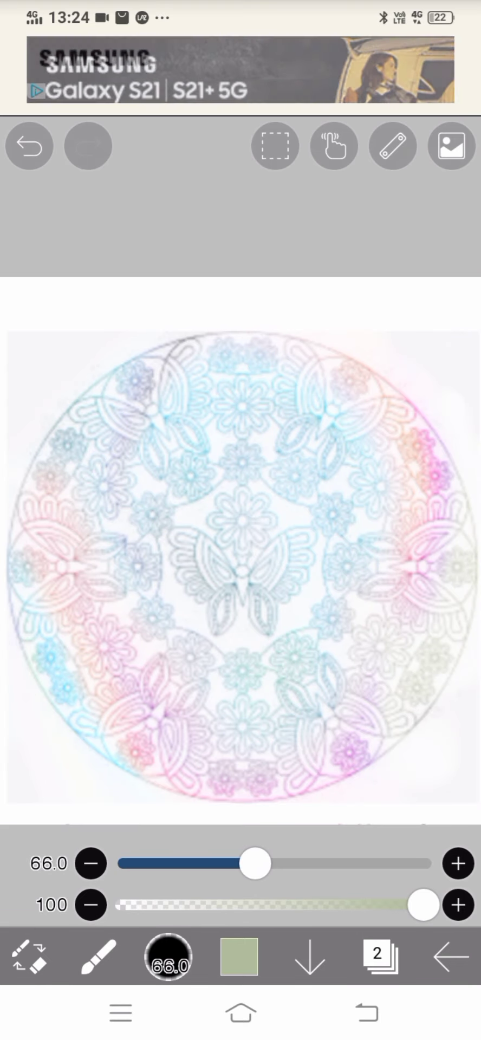
pyautogui.moveTo(271, 596); pyautogui.dragTo(413, 530)
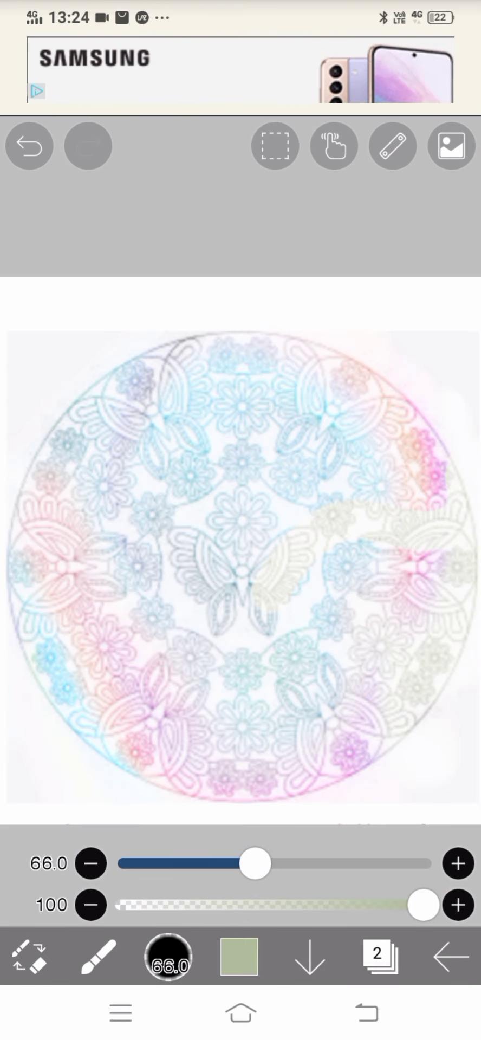
pyautogui.click(29, 145)
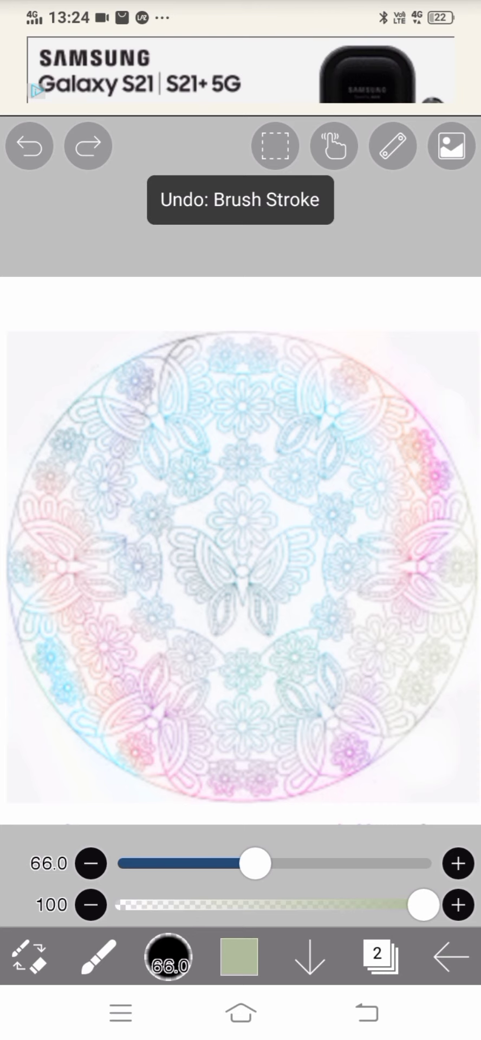